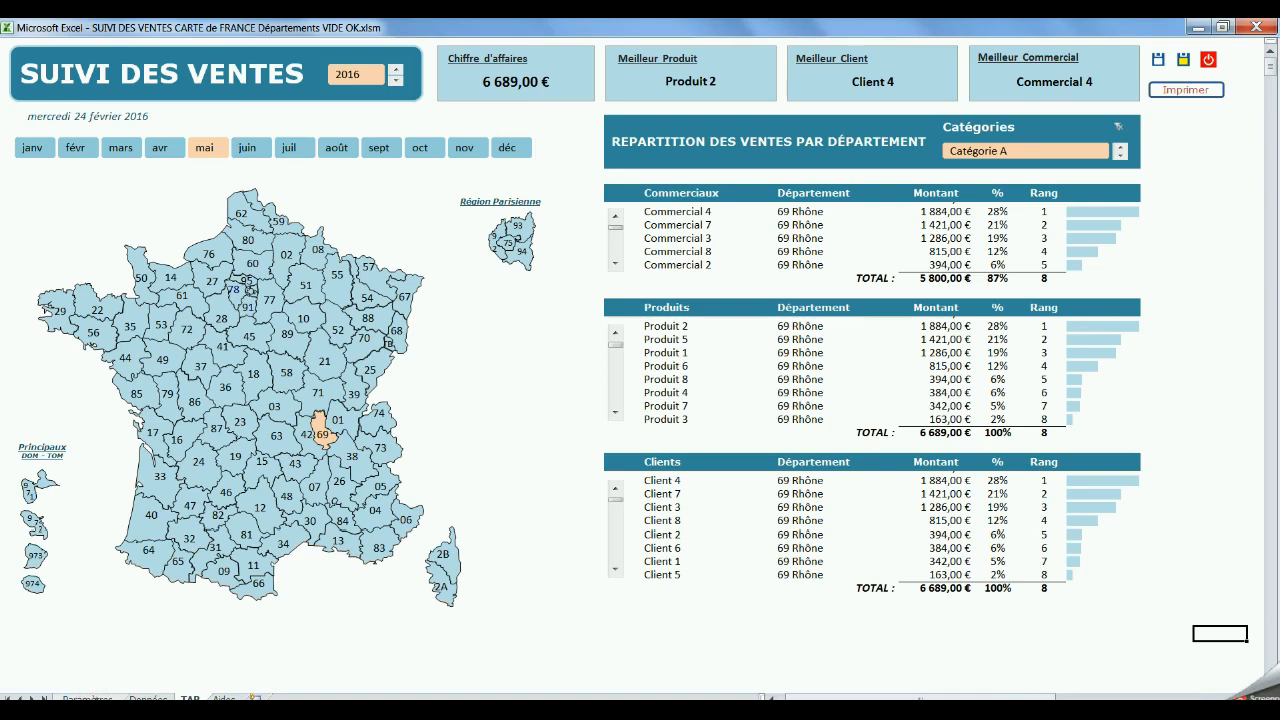
Step: Review the entry lists on the Paramètres sheet and compare the Clients list with the client choices for the first sale in Données
{"action": "left_click", "coordinate": [92, 698]}
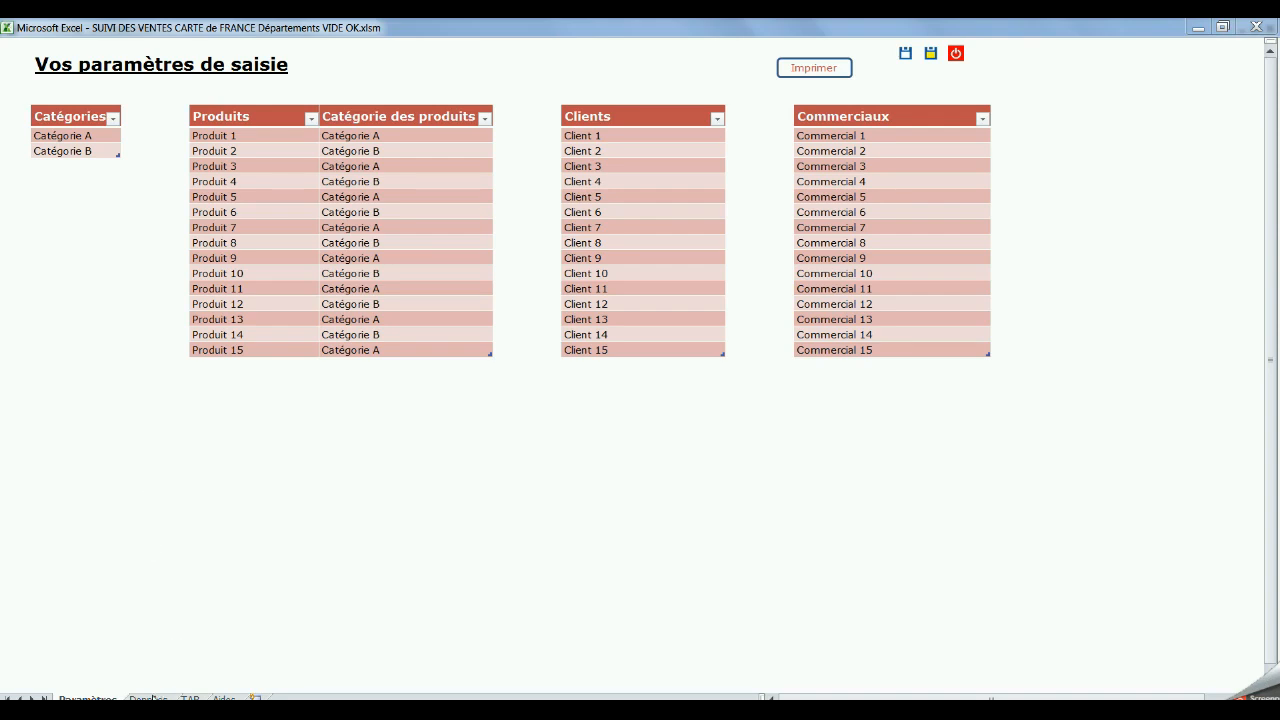
{"action": "left_click", "coordinate": [892, 471]}
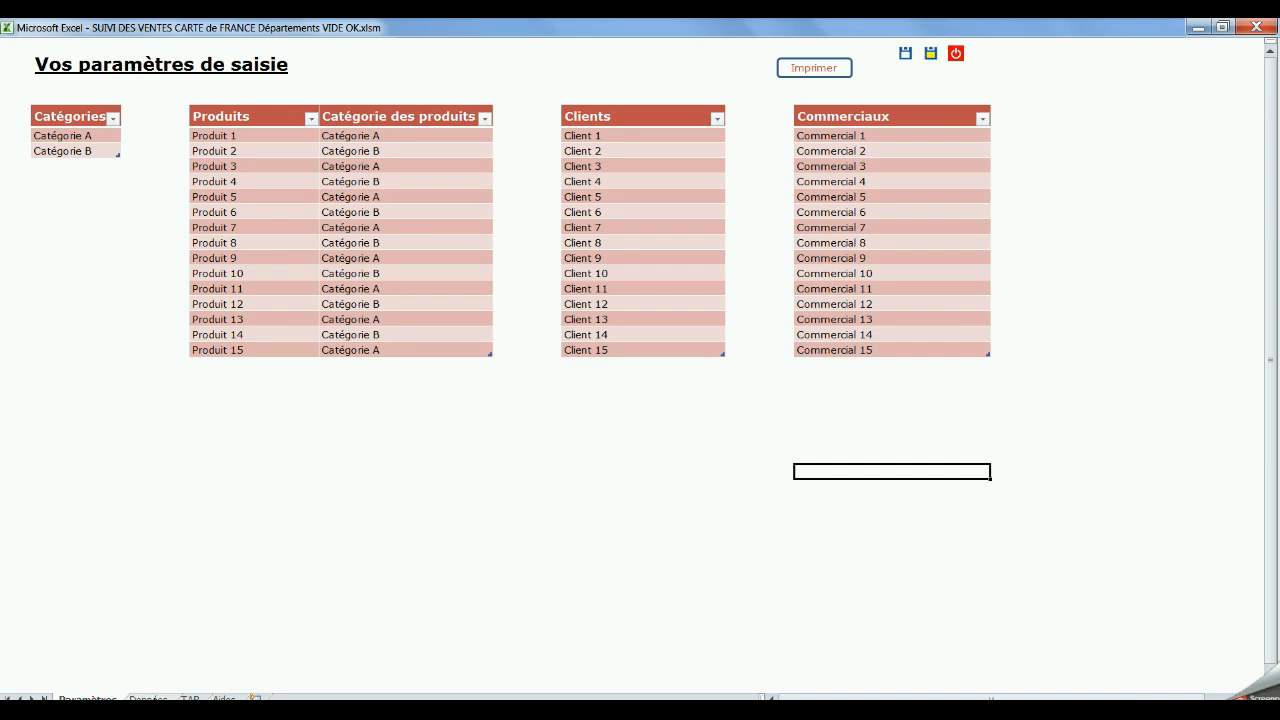
{"action": "left_click", "coordinate": [148, 698]}
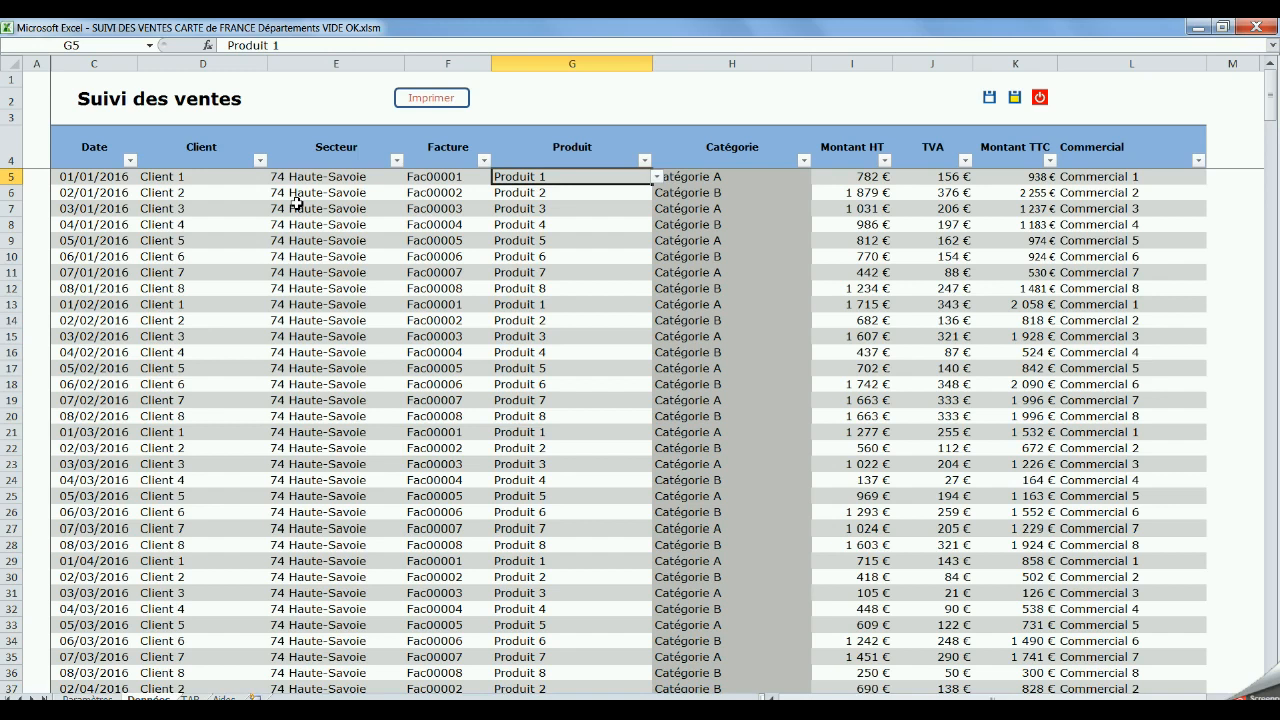
{"action": "left_click", "coordinate": [218, 178]}
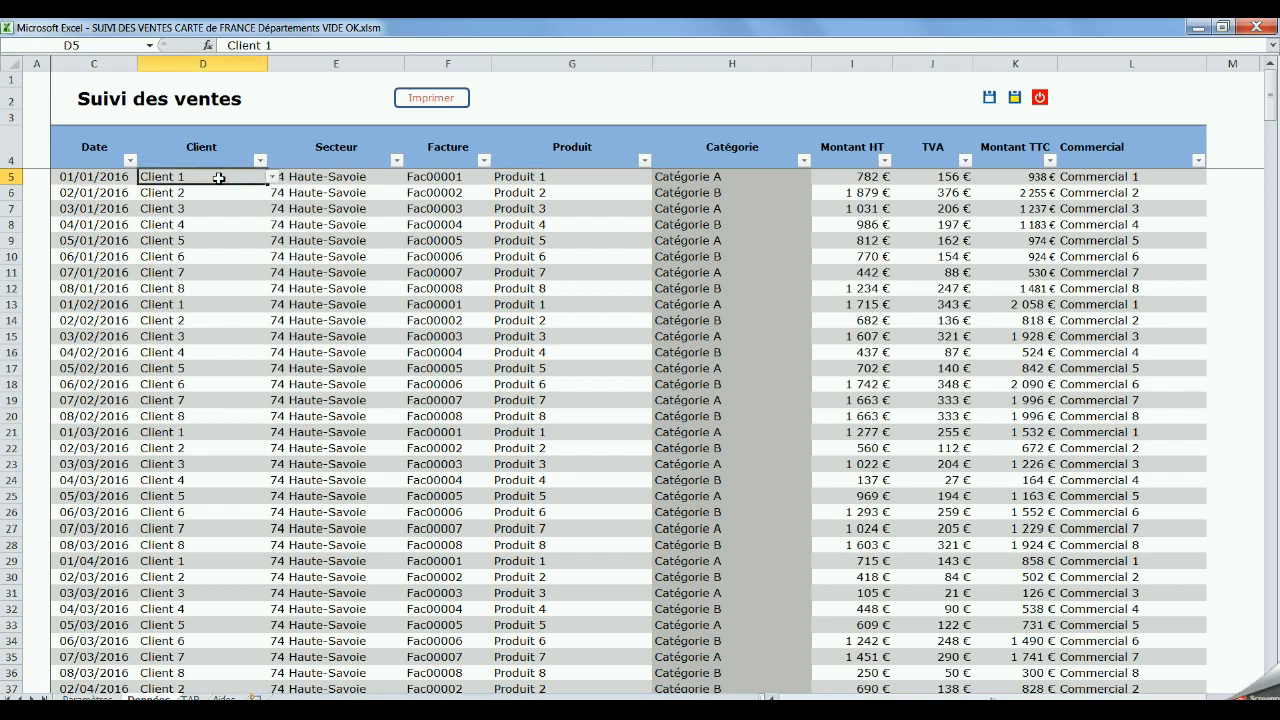
{"action": "left_click", "coordinate": [272, 177]}
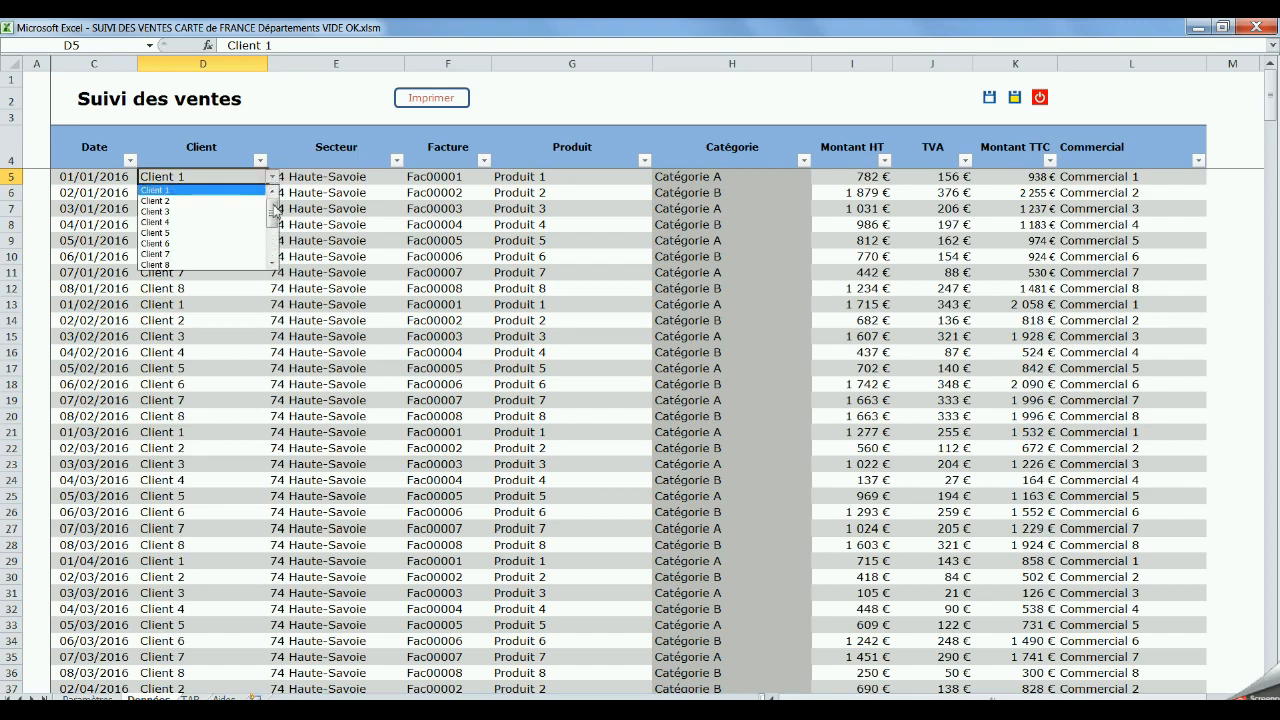
{"action": "mouse_move", "coordinate": [273, 207]}
{"action": "left_mouse_down"}
{"action": "mouse_move", "coordinate": [276, 240]}
{"action": "mouse_move", "coordinate": [273, 215]}
{"action": "left_mouse_up"}
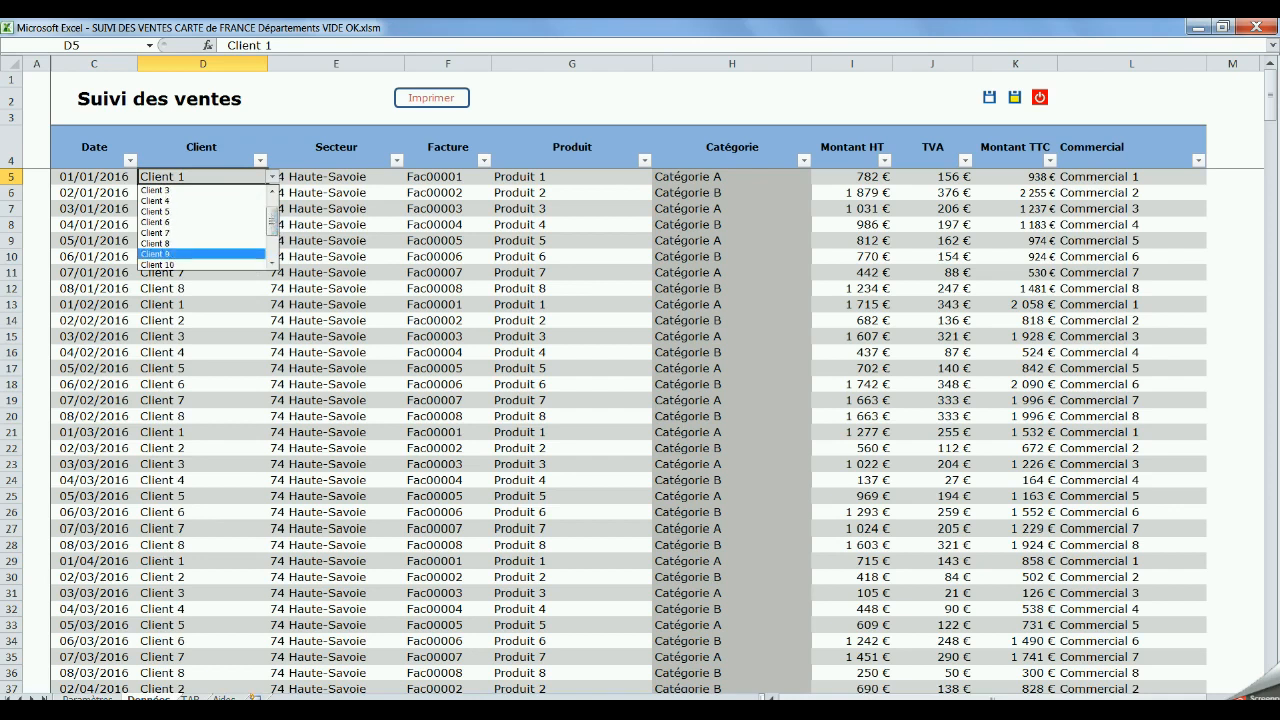
{"action": "left_click", "coordinate": [87, 698]}
{"action": "left_click", "coordinate": [87, 698]}
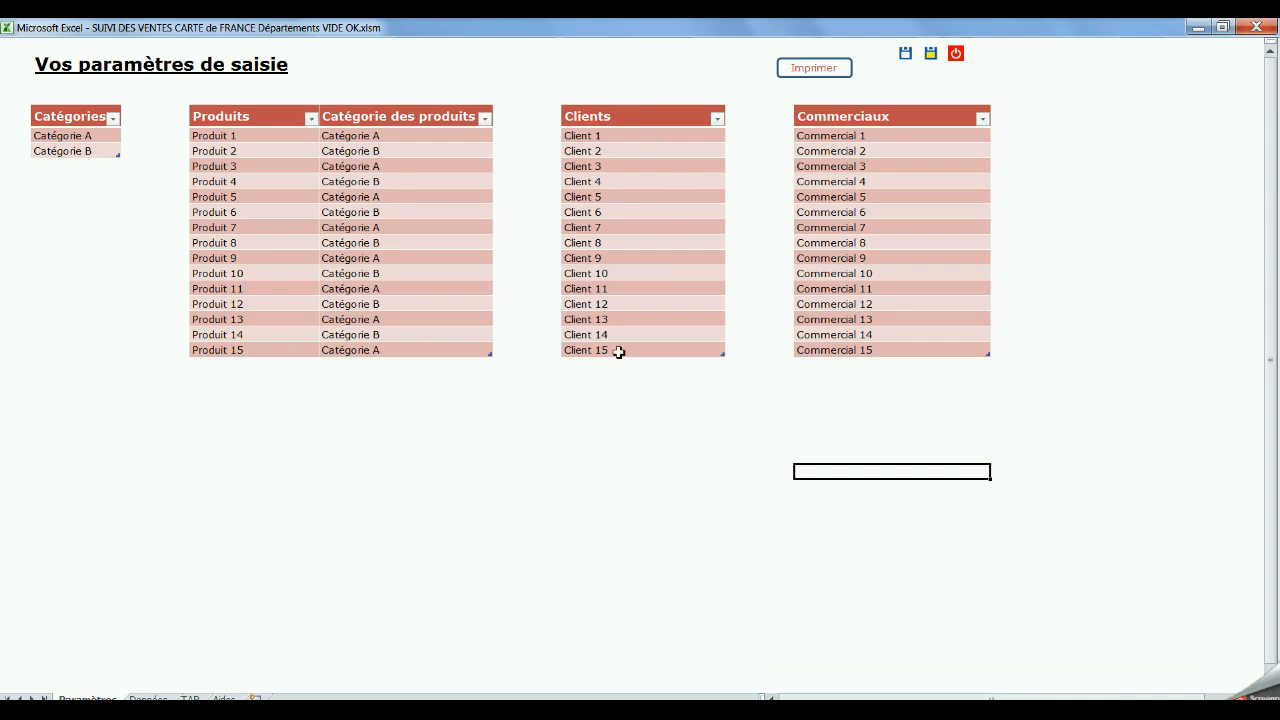
Step: Browse the department choices offered for the Secteur of the second sale on the Données sheet
{"action": "left_click", "coordinate": [148, 698]}
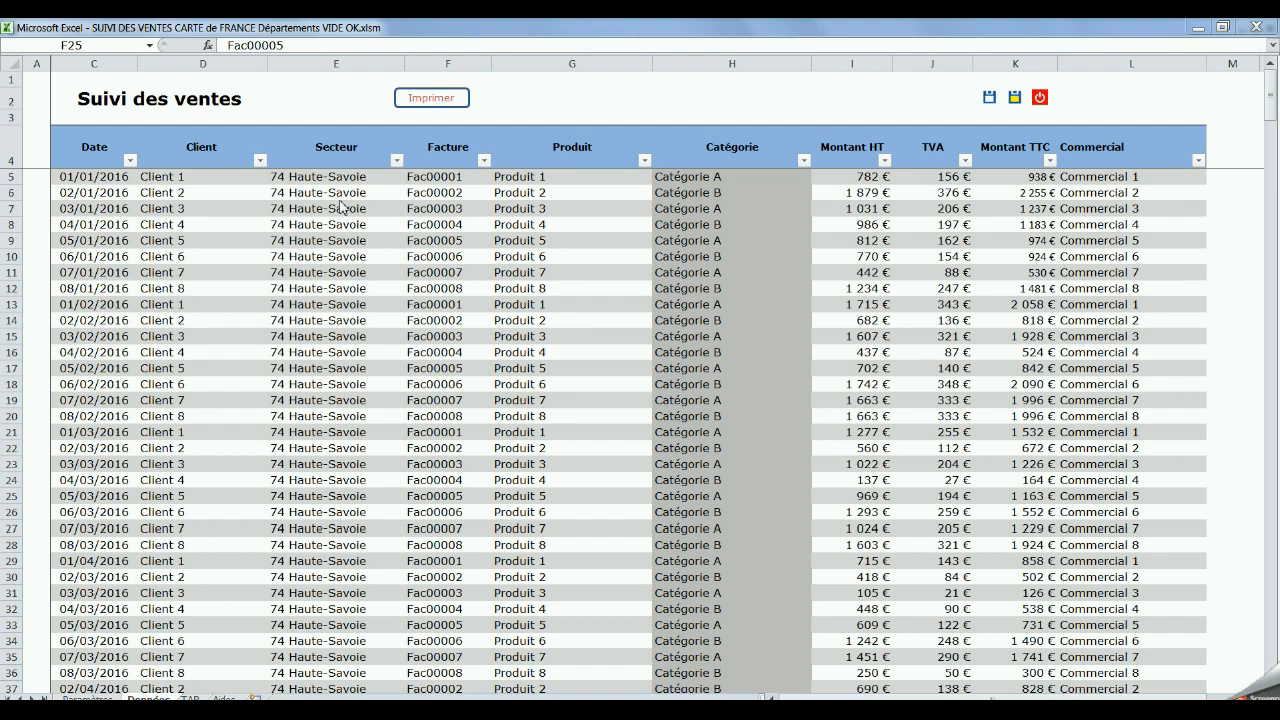
{"action": "left_click", "coordinate": [345, 193]}
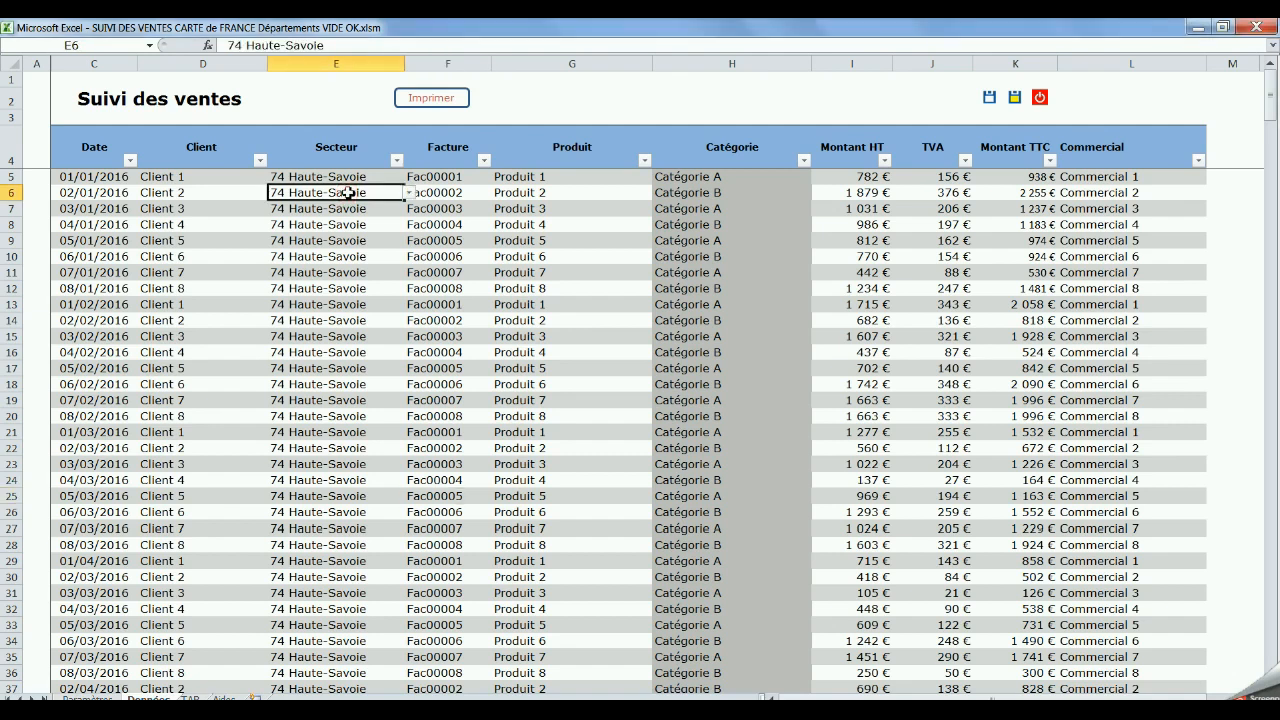
{"action": "left_click", "coordinate": [409, 192]}
{"action": "left_click_drag", "start_coordinate": [409, 258], "coordinate": [410, 290]}
{"action": "left_click", "coordinate": [439, 212]}
Step: Browse the product choices for the second sale and compare them with the Produits list and its categories on the Paramètres sheet
{"action": "left_click", "coordinate": [558, 195]}
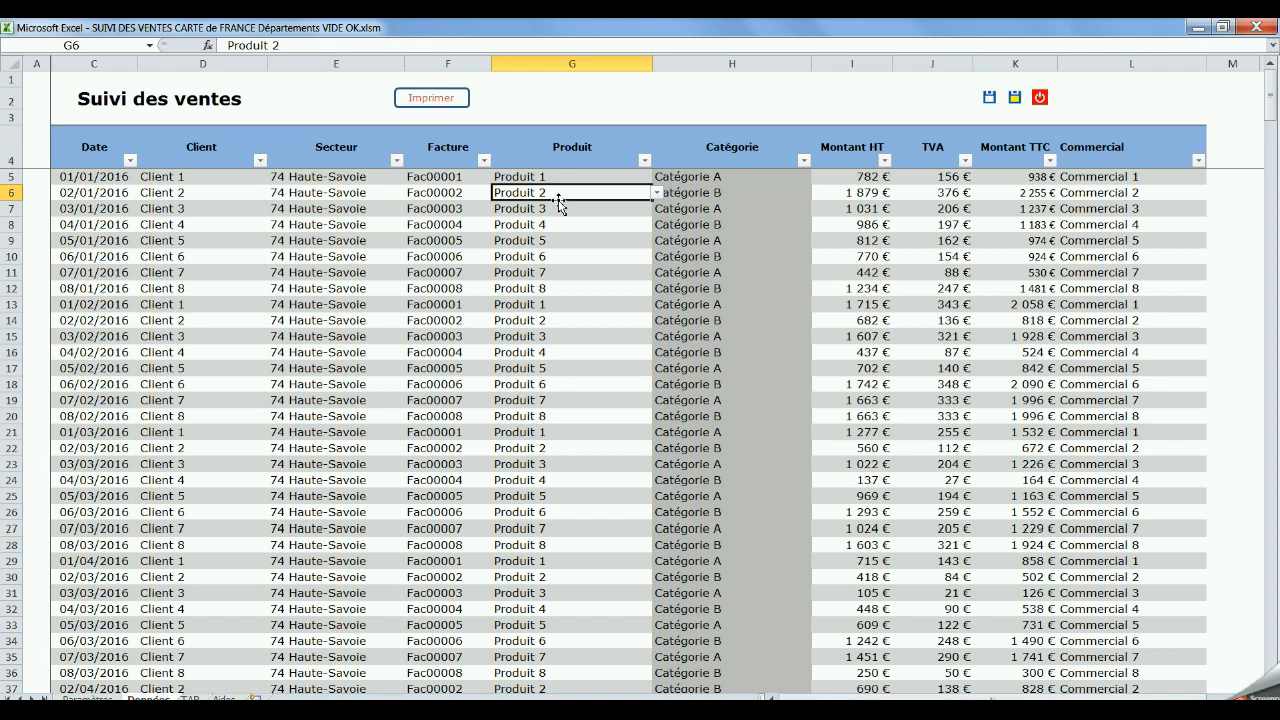
{"action": "left_click", "coordinate": [657, 194]}
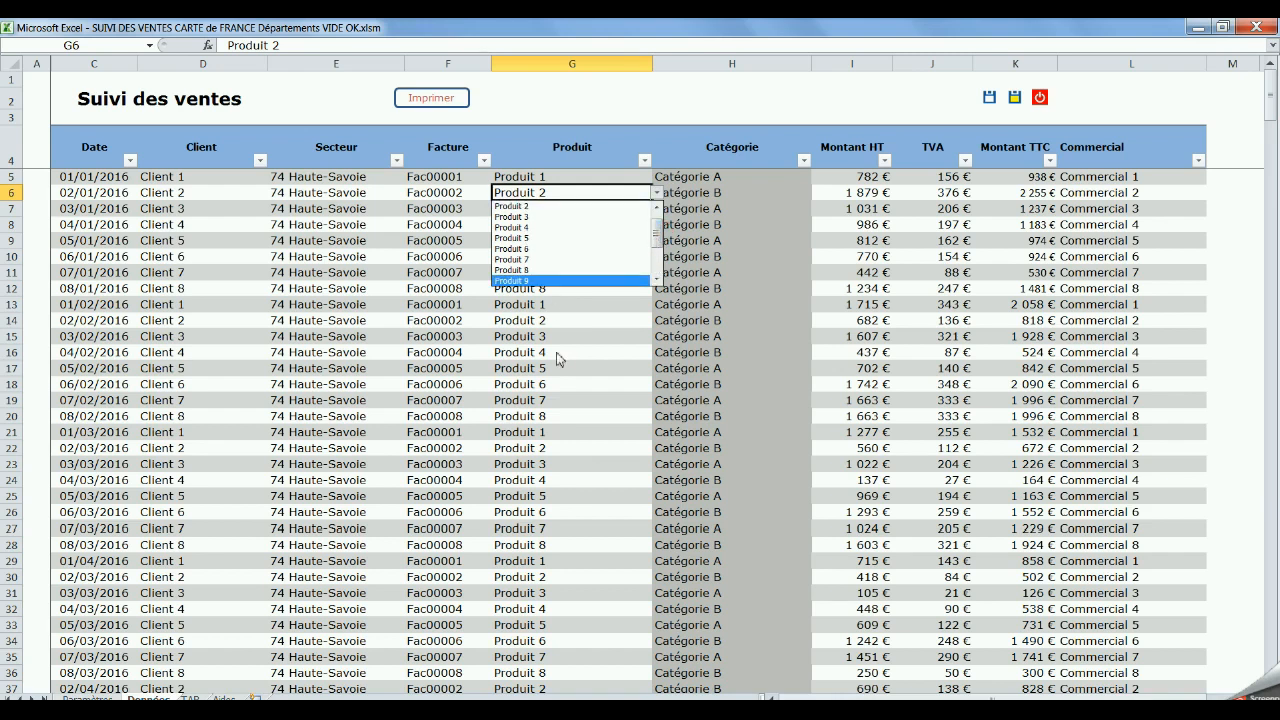
{"action": "key", "text": "Escape"}
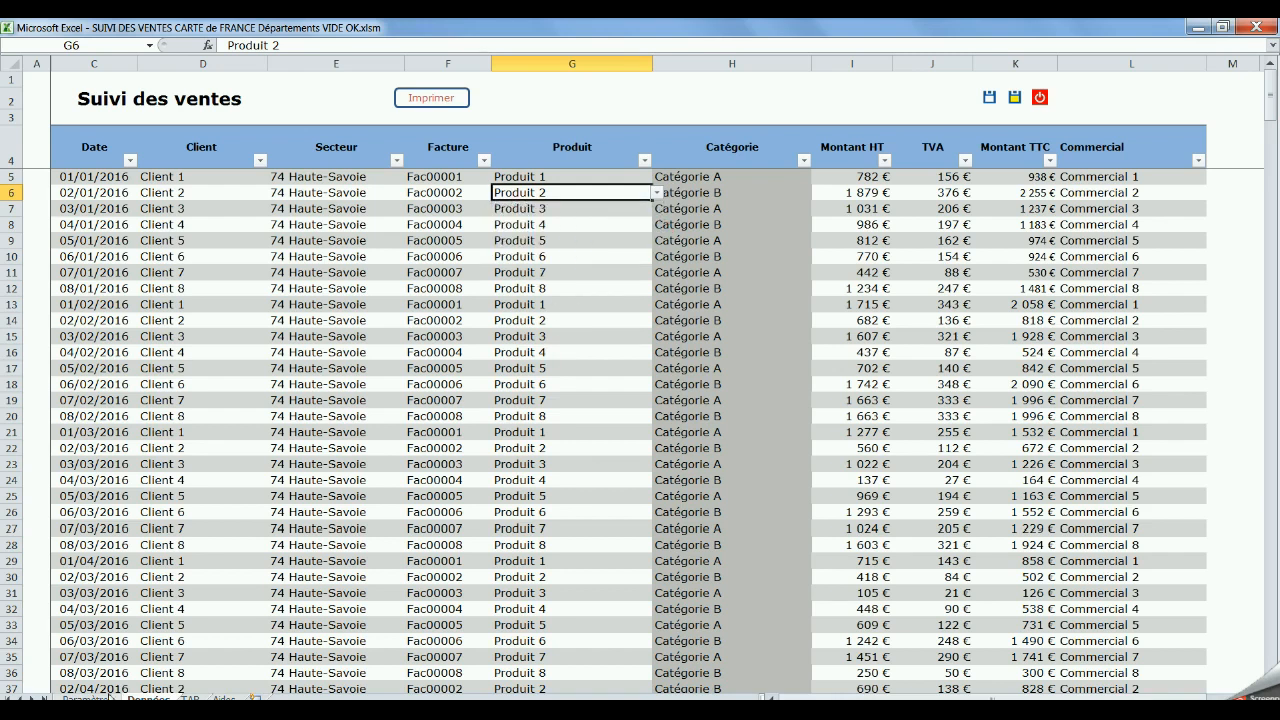
{"action": "left_click", "coordinate": [106, 697]}
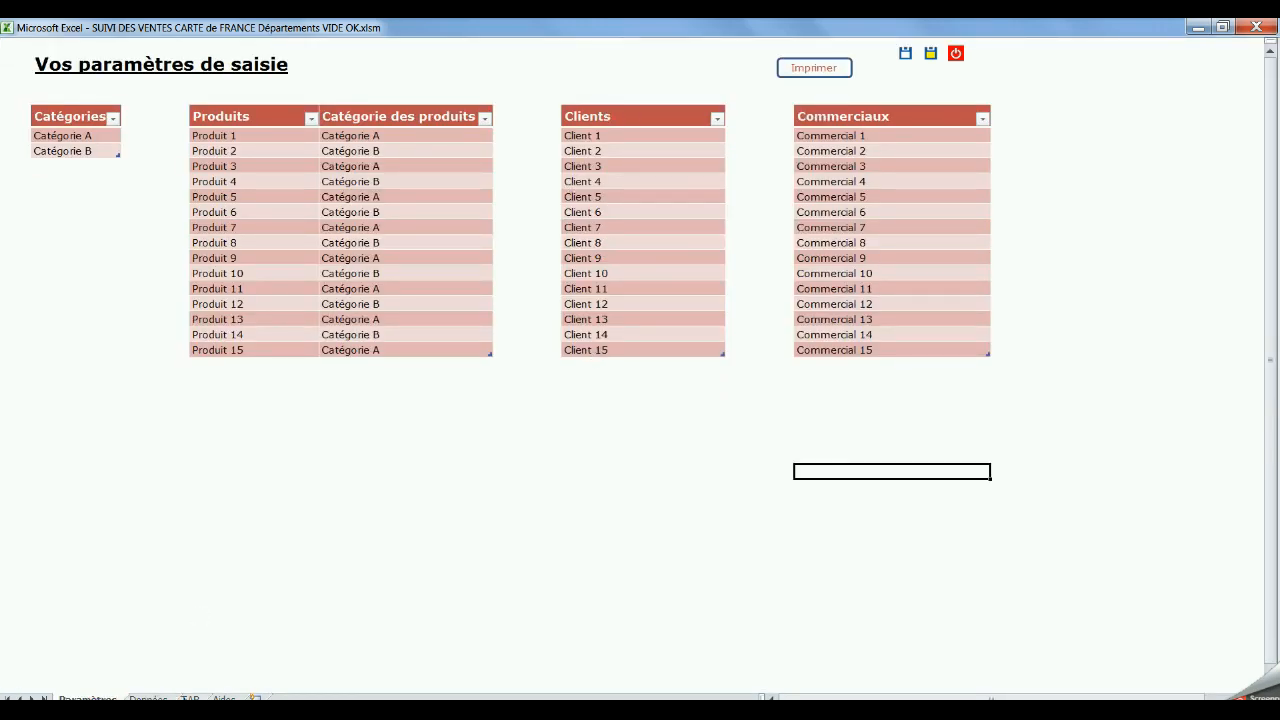
{"action": "left_click", "coordinate": [148, 698]}
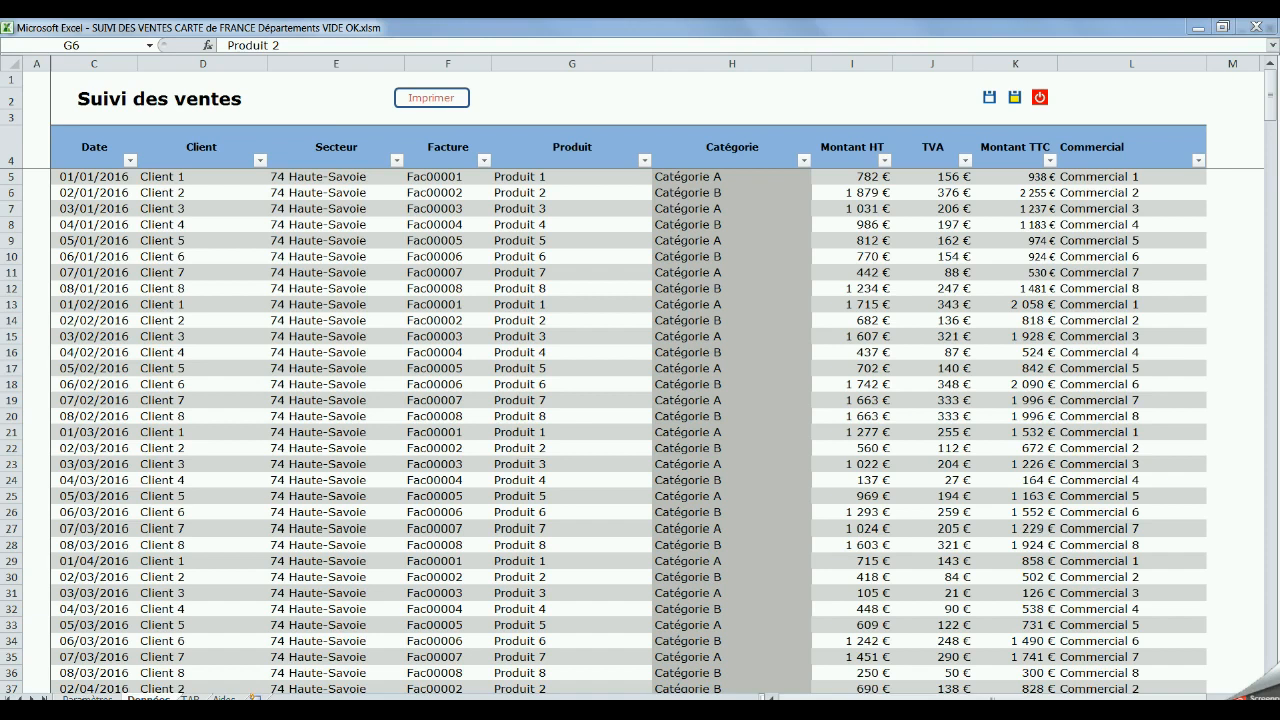
{"action": "left_click", "coordinate": [87, 698]}
{"action": "left_click", "coordinate": [80, 696]}
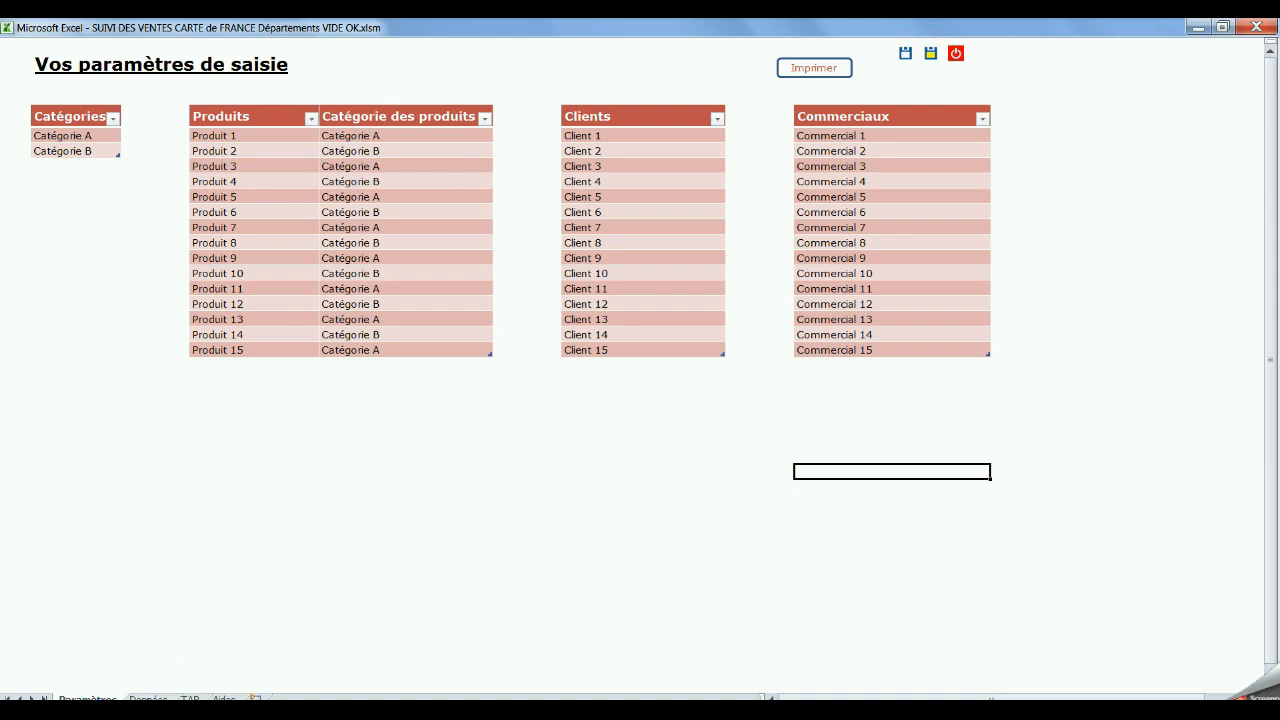
Step: Browse the Commercial choices for the first sale in Données and compare them with the Commerciaux list on the Paramètres sheet
{"action": "left_click", "coordinate": [147, 698]}
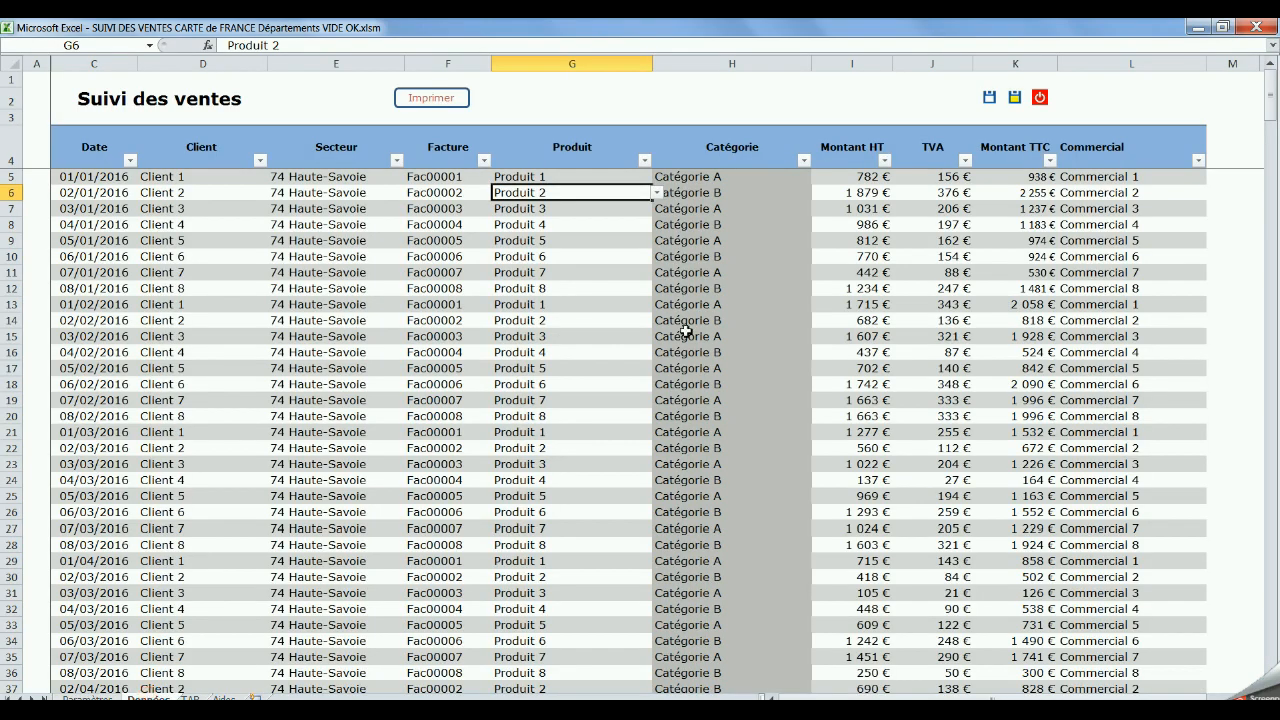
{"action": "left_click", "coordinate": [1114, 177]}
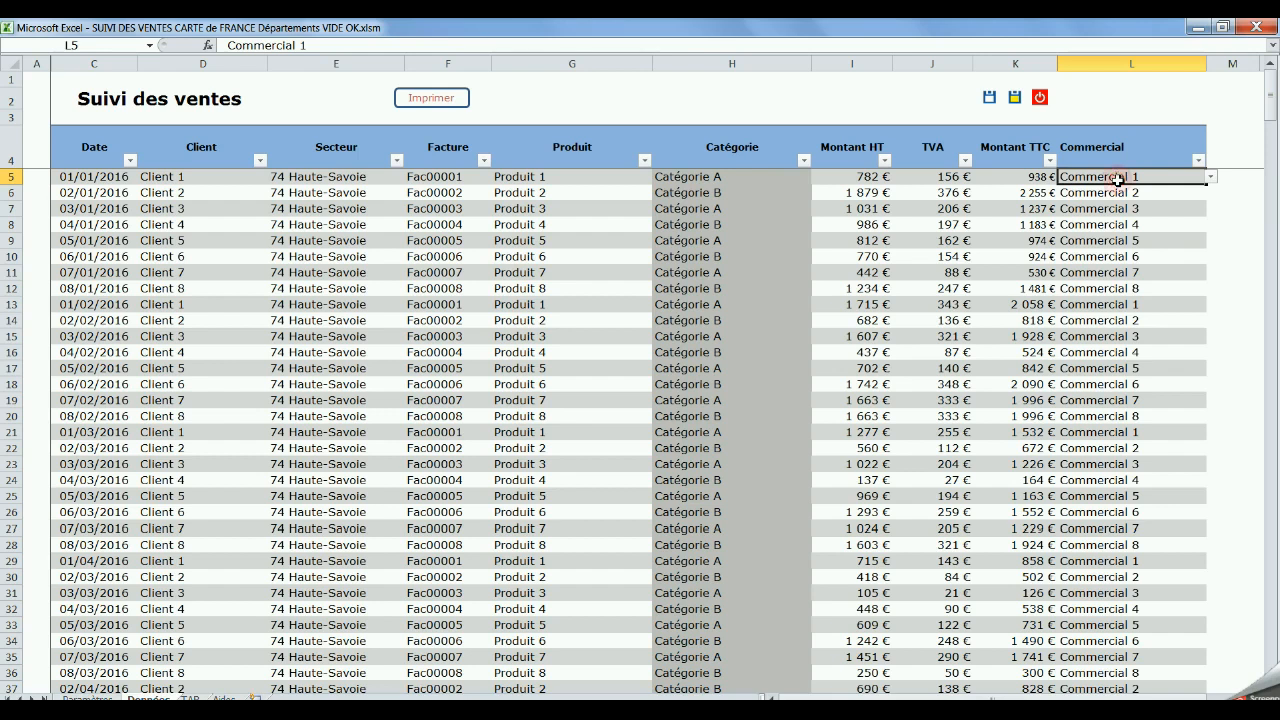
{"action": "left_click", "coordinate": [1211, 177]}
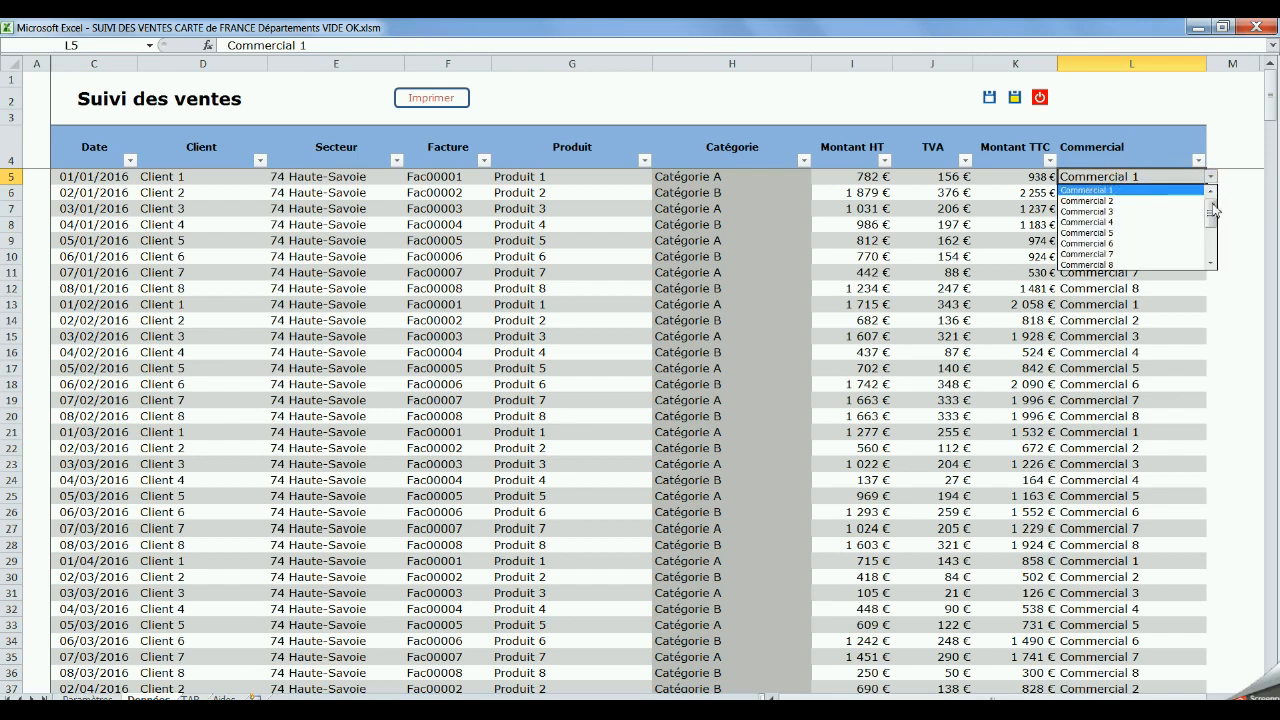
{"action": "left_click_drag", "start_coordinate": [1213, 208], "coordinate": [1215, 241]}
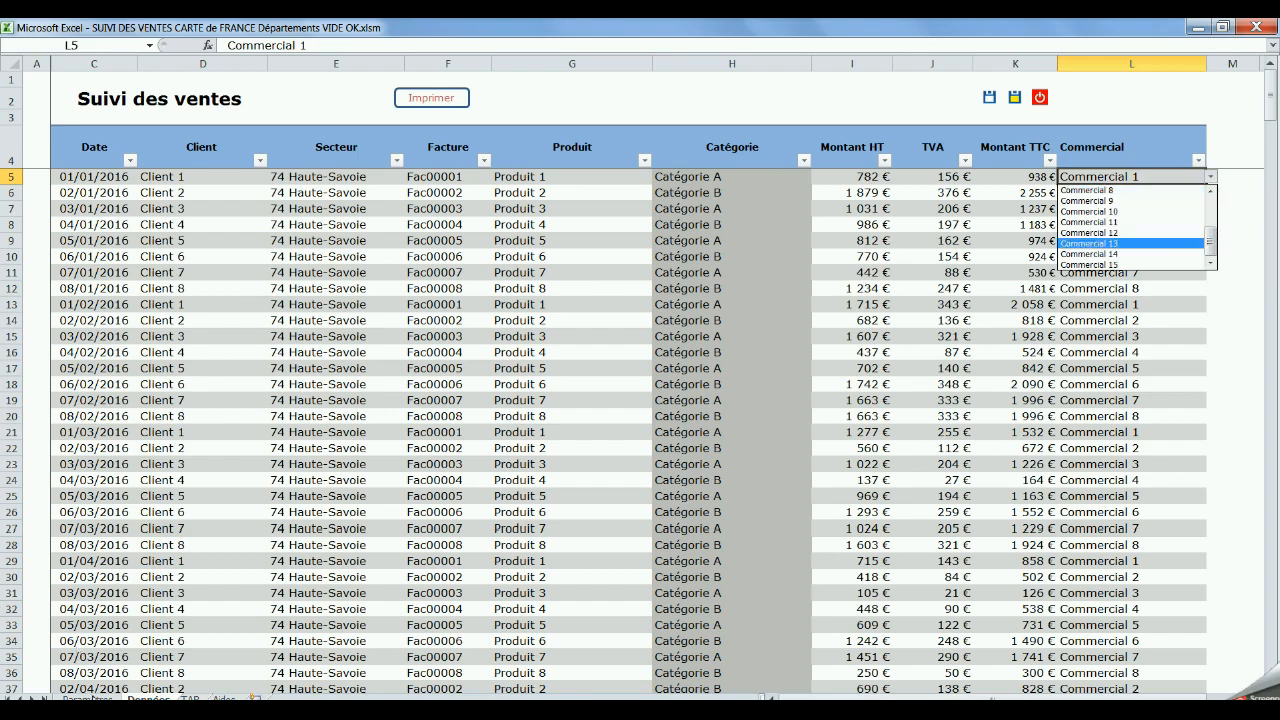
{"action": "left_click", "coordinate": [93, 695]}
{"action": "left_click", "coordinate": [93, 695]}
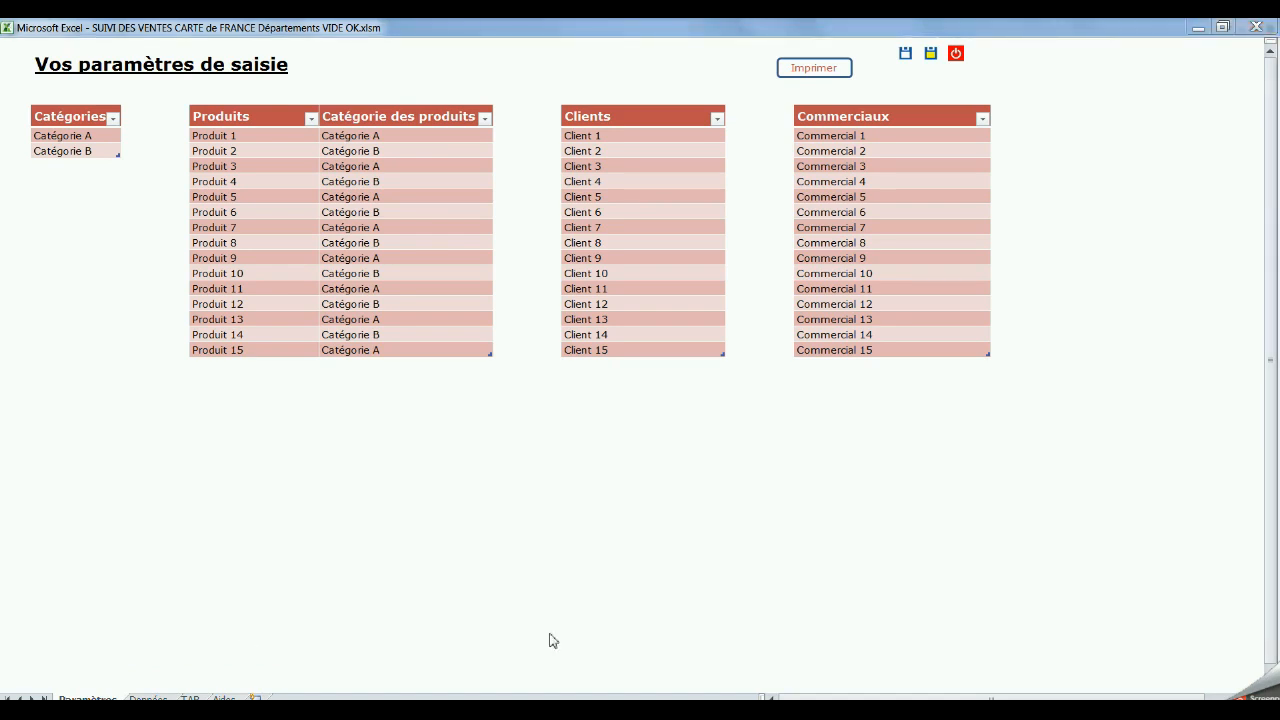
Step: Inspect a Facture cell, a Catégorie formula and a Montant HT cell in the sales table on the Données sheet
{"action": "left_click", "coordinate": [154, 697]}
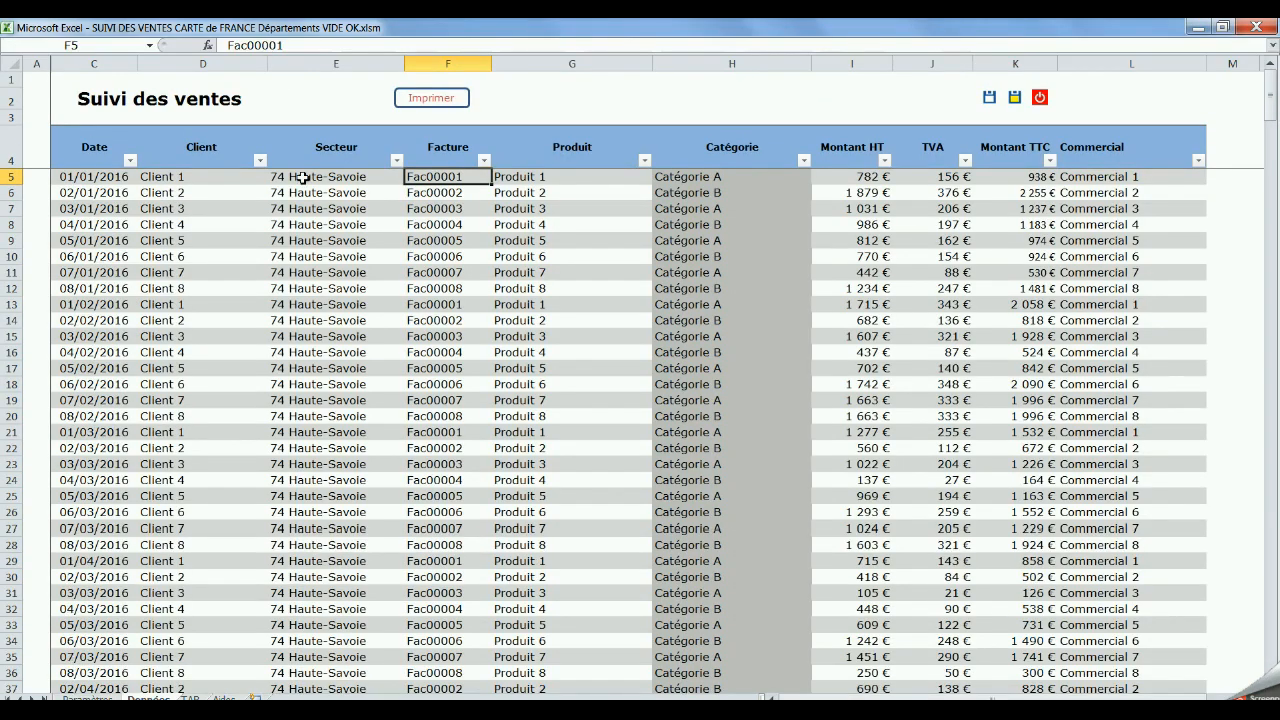
{"action": "left_click", "coordinate": [448, 206]}
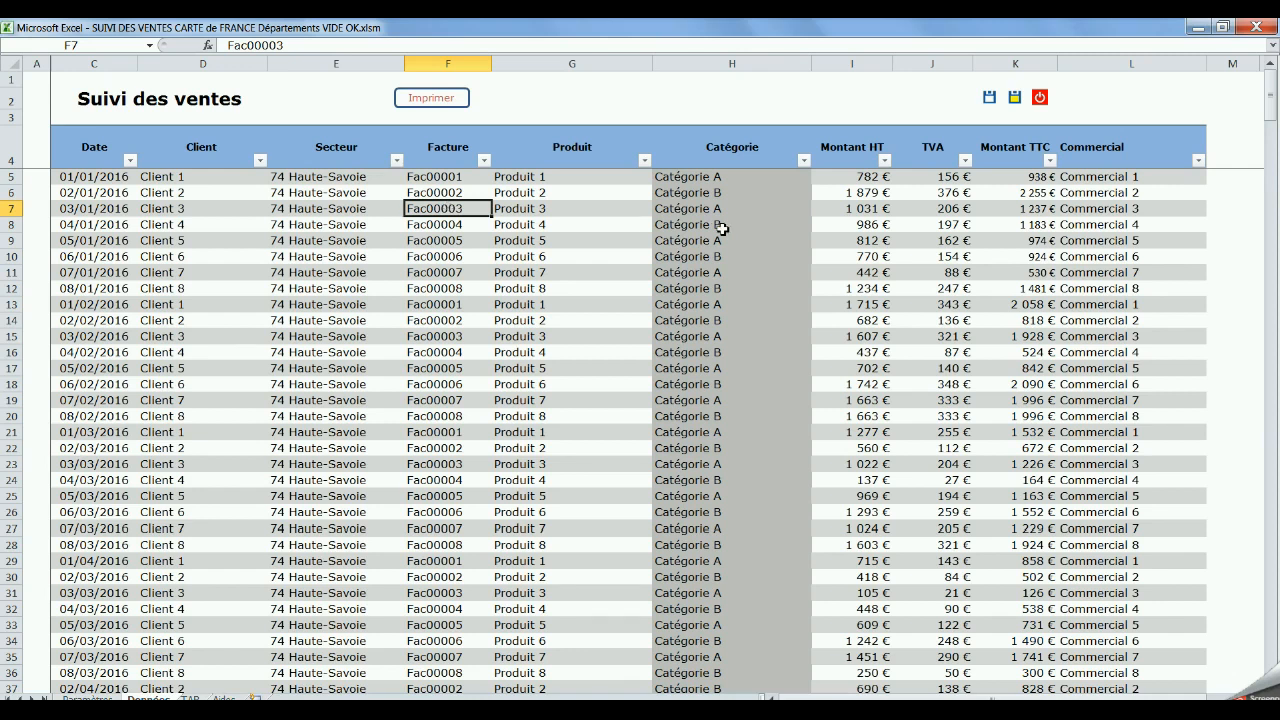
{"action": "left_click", "coordinate": [697, 197]}
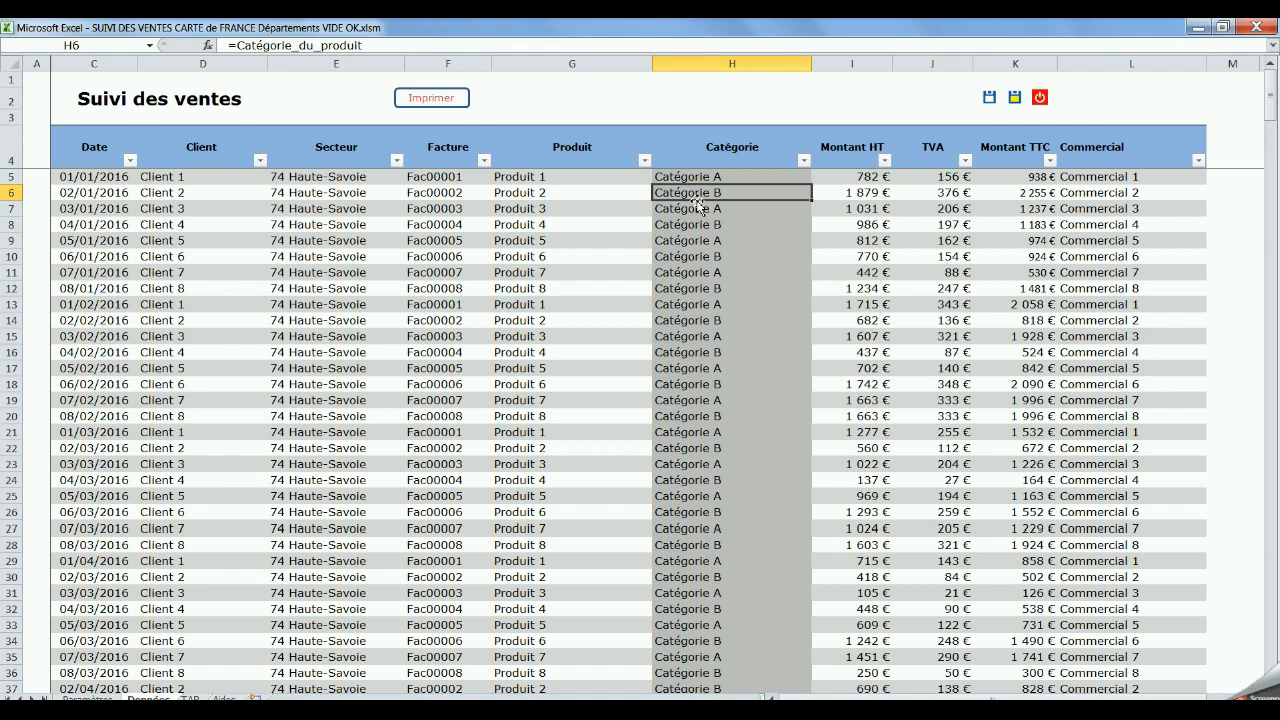
{"action": "left_click", "coordinate": [860, 197]}
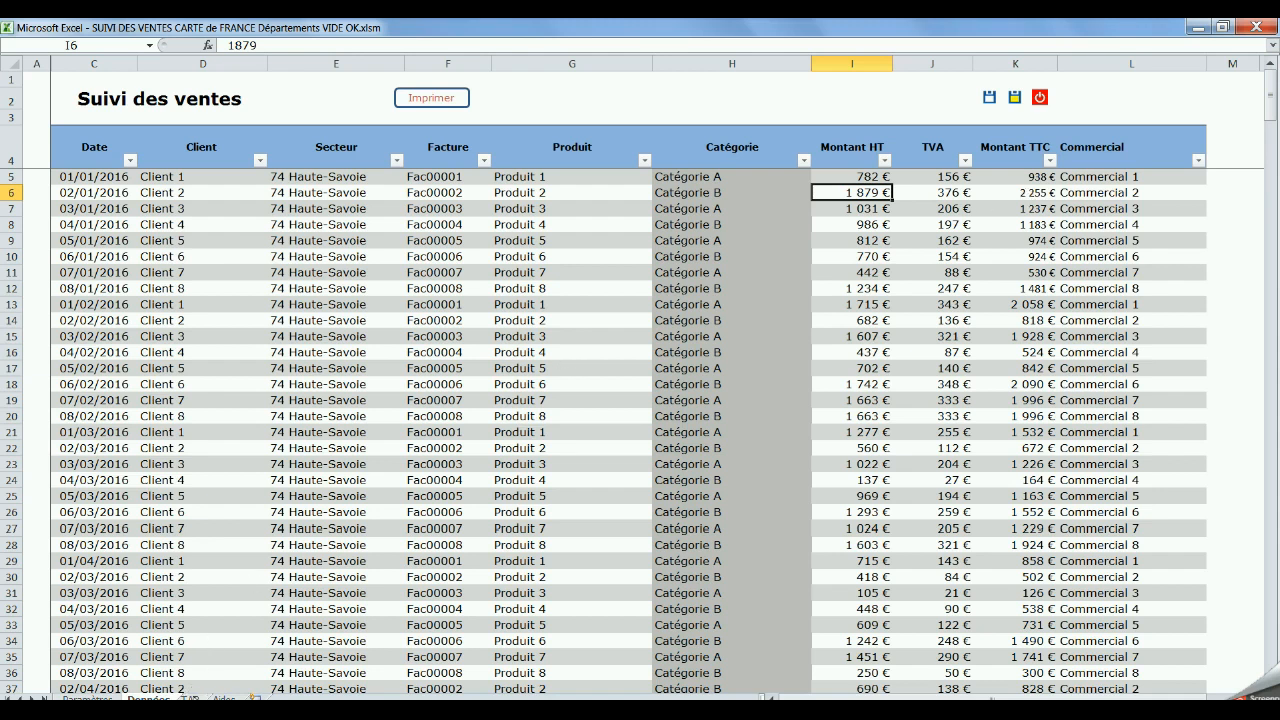
Step: Filter the sales dashboard on the TAB sheet to the months janv through août
{"action": "left_click", "coordinate": [190, 699]}
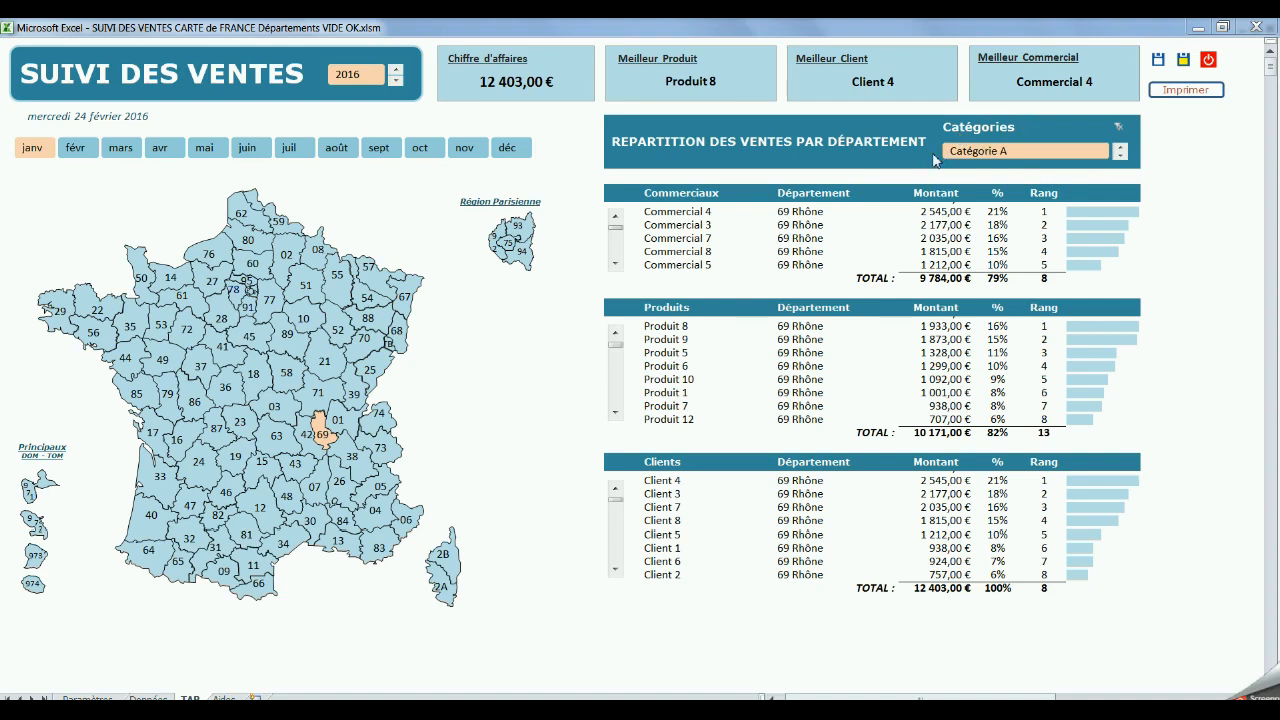
{"action": "left_click", "coordinate": [45, 149]}
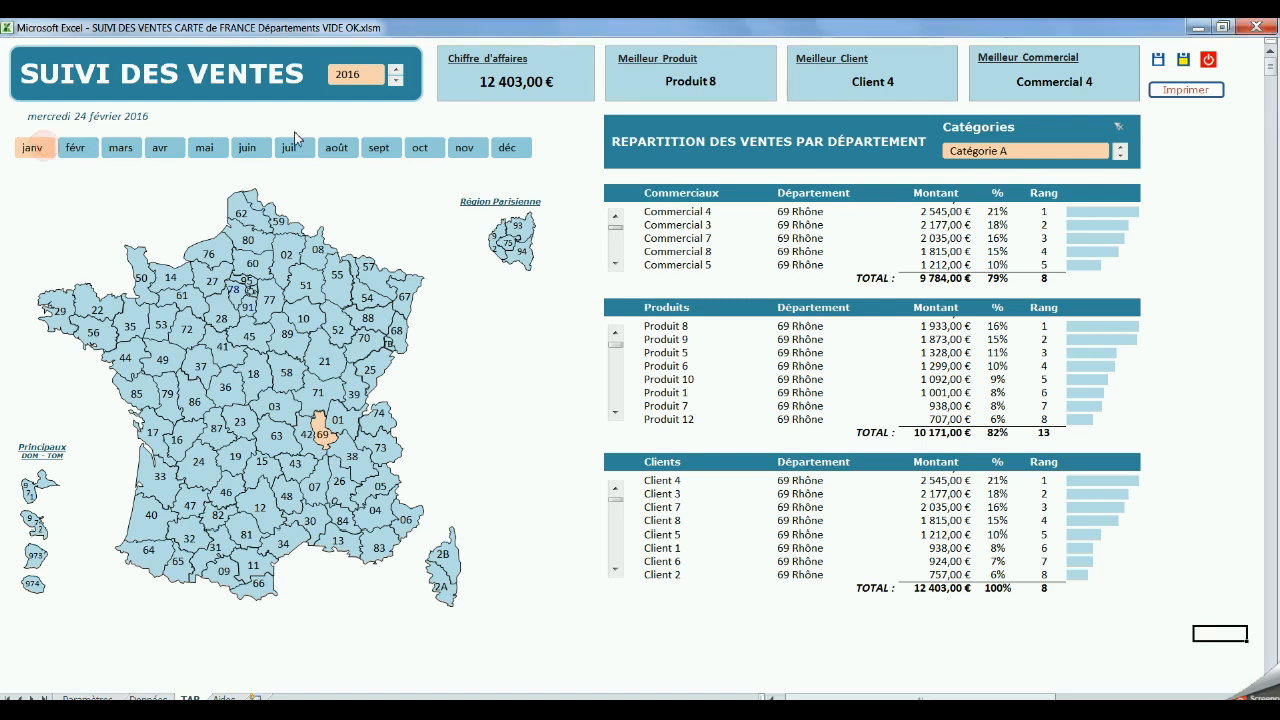
{"action": "left_click", "coordinate": [336, 147]}
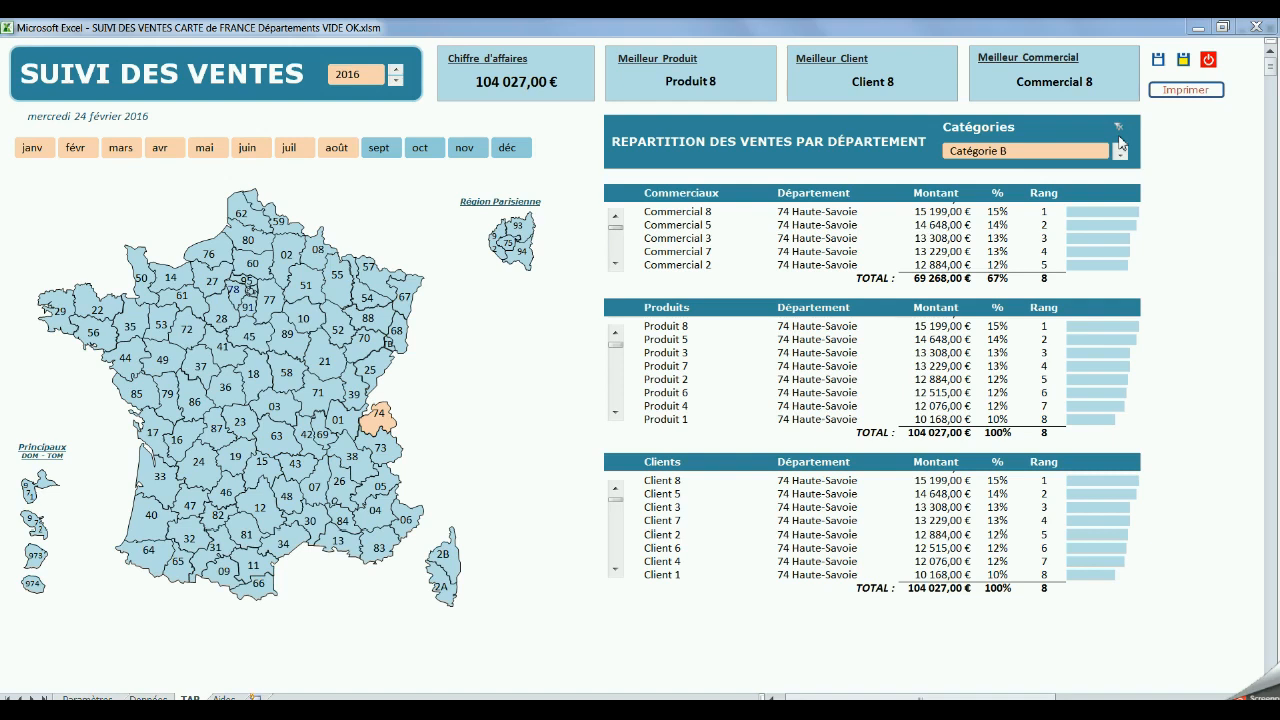
Step: Switch the dashboard's category filter between Catégorie A and Catégorie B, and clear the category filter
{"action": "left_click", "coordinate": [983, 160]}
{"action": "left_click", "coordinate": [1027, 210]}
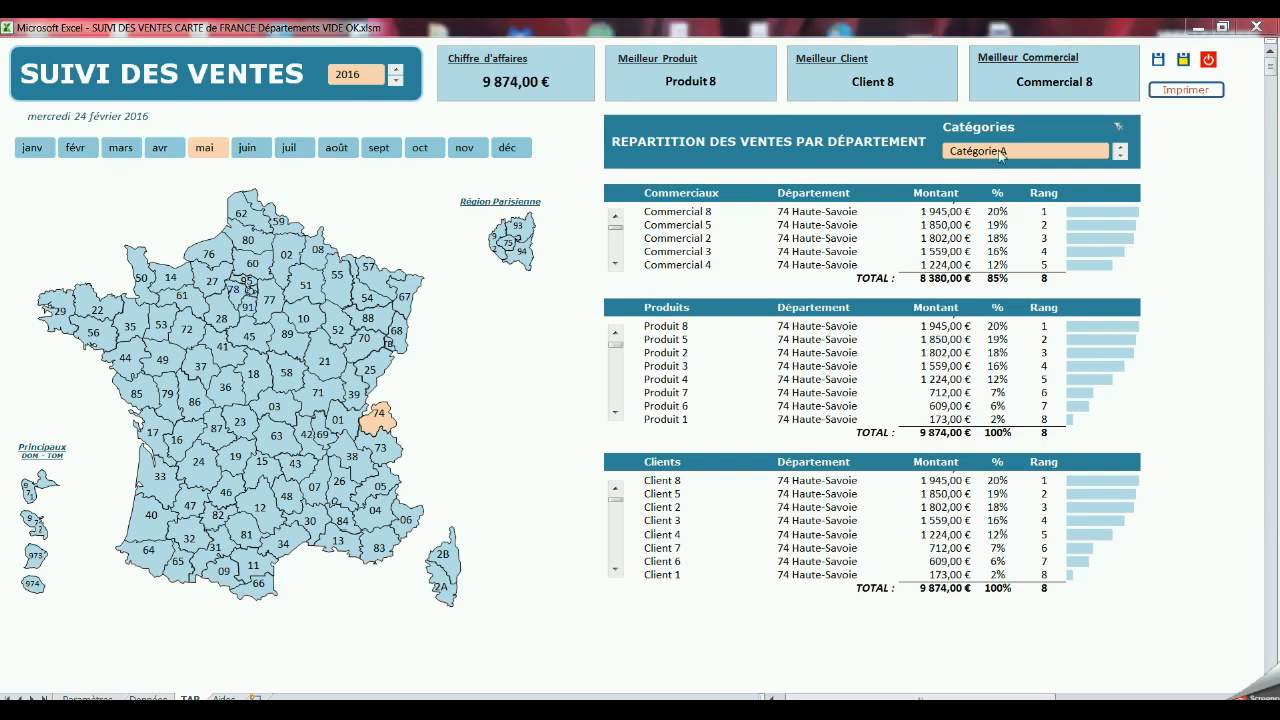
{"action": "left_click", "coordinate": [1122, 156]}
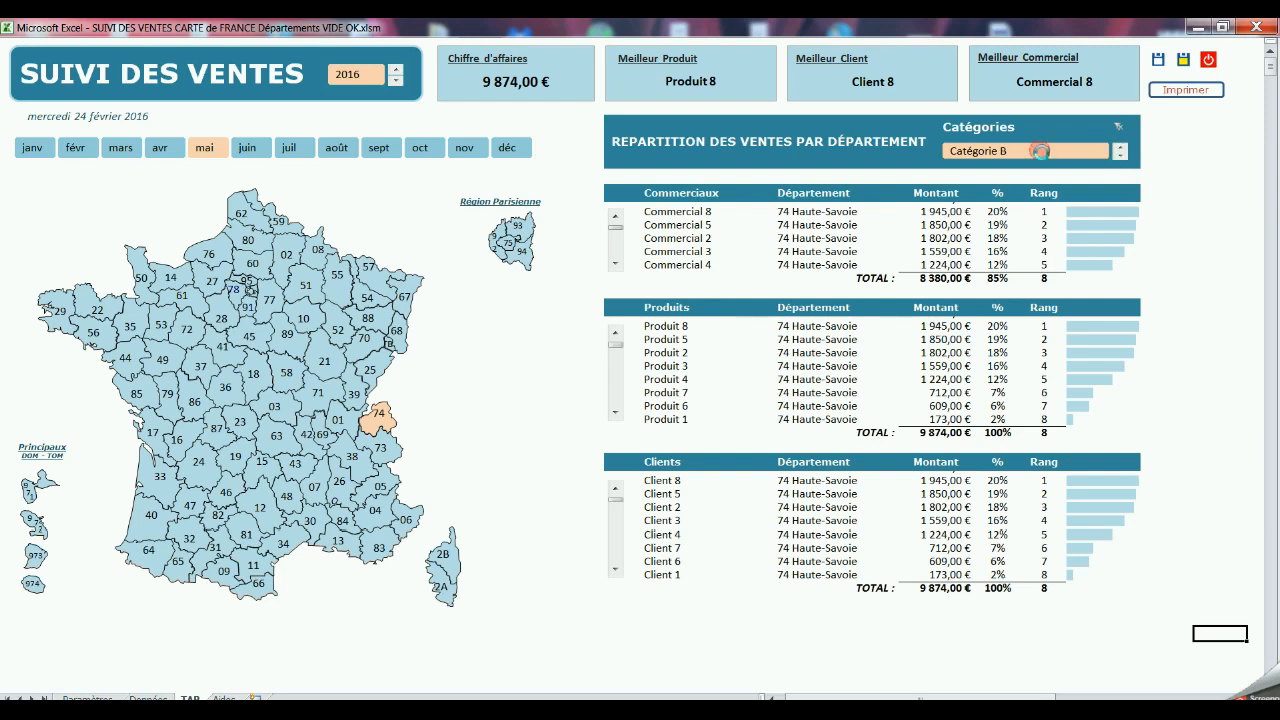
{"action": "left_click", "coordinate": [1121, 155]}
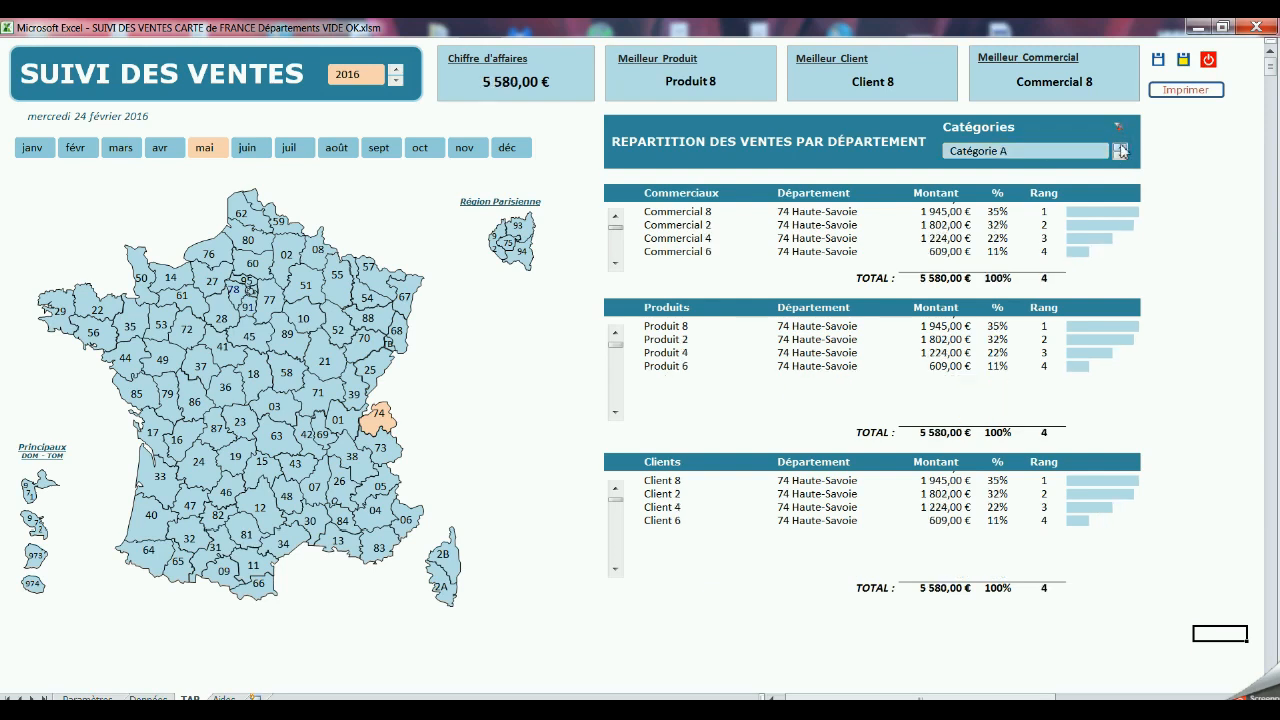
{"action": "left_click", "coordinate": [1122, 156]}
{"action": "left_click", "coordinate": [1119, 147]}
{"action": "left_click", "coordinate": [1120, 130]}
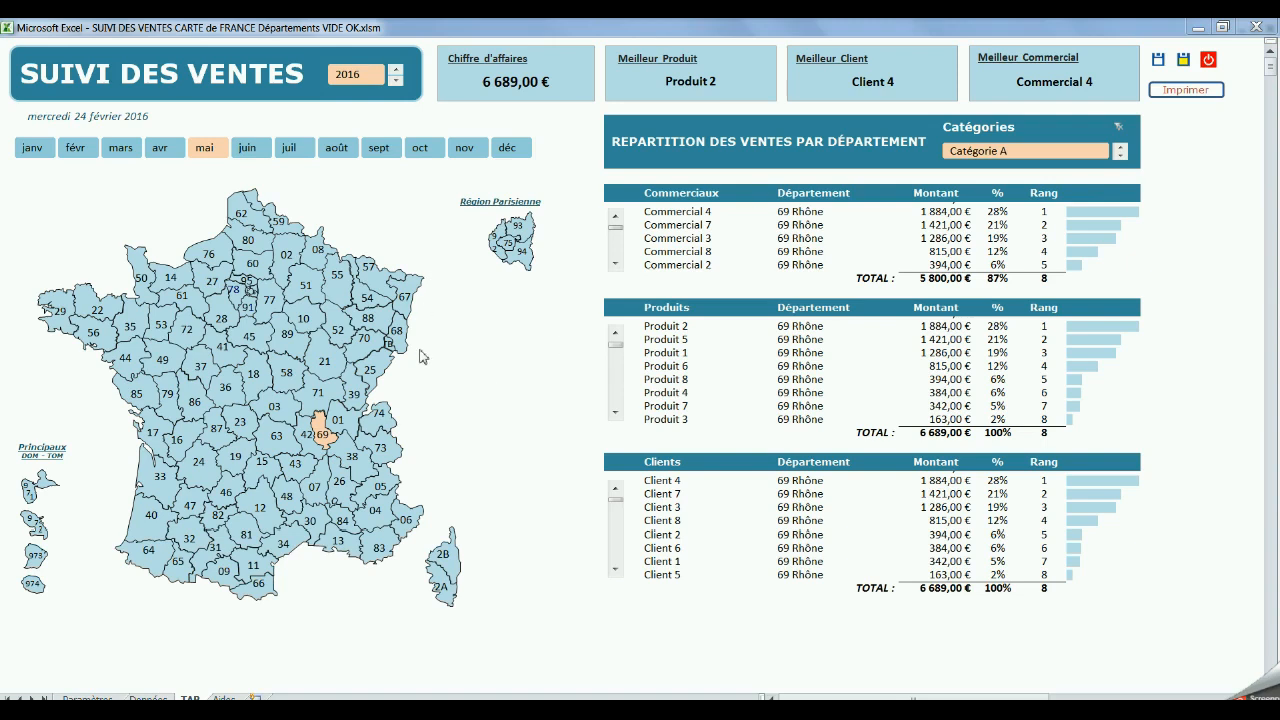
Step: Show the sales for department 74 Haute-Savoie by selecting it on the map of France
{"action": "left_click", "coordinate": [379, 418]}
{"action": "left_click", "coordinate": [379, 423]}
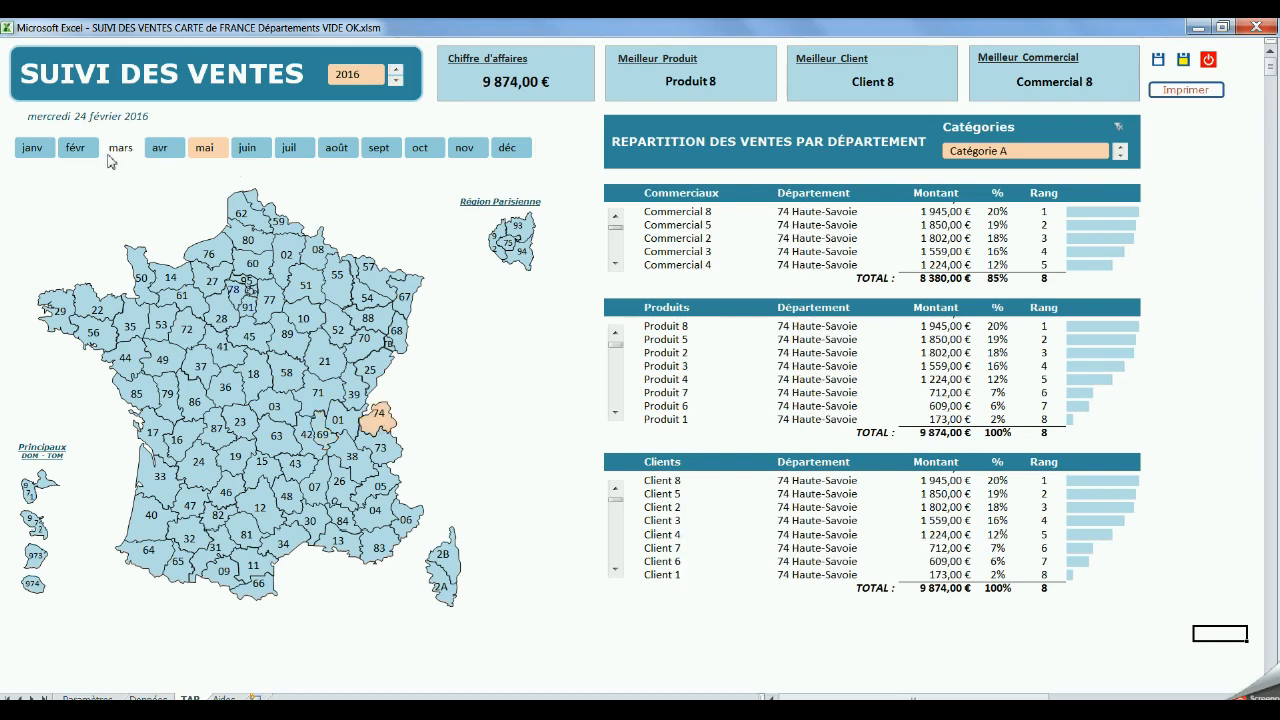